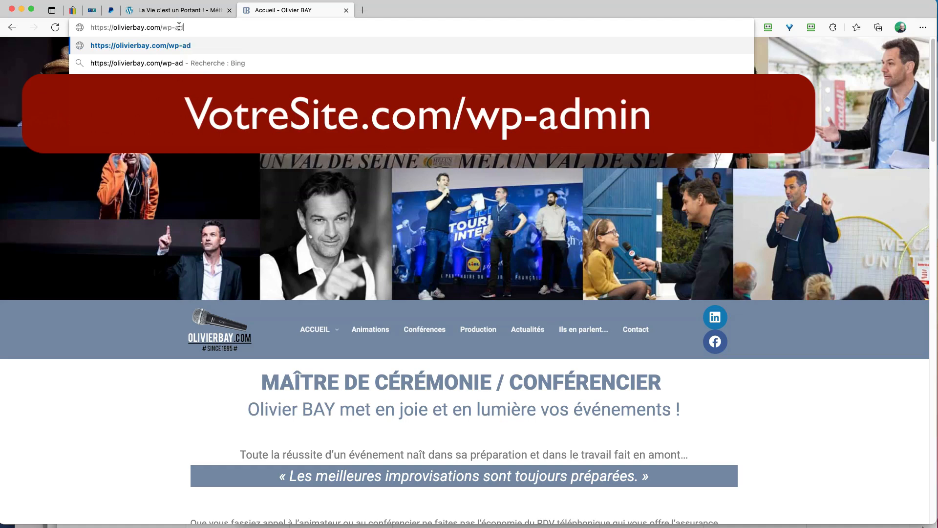
Load the entered wp-admin address and open la-vie-c-est-un-portant.com/wp-admin in the other site's tab.
key(Return)
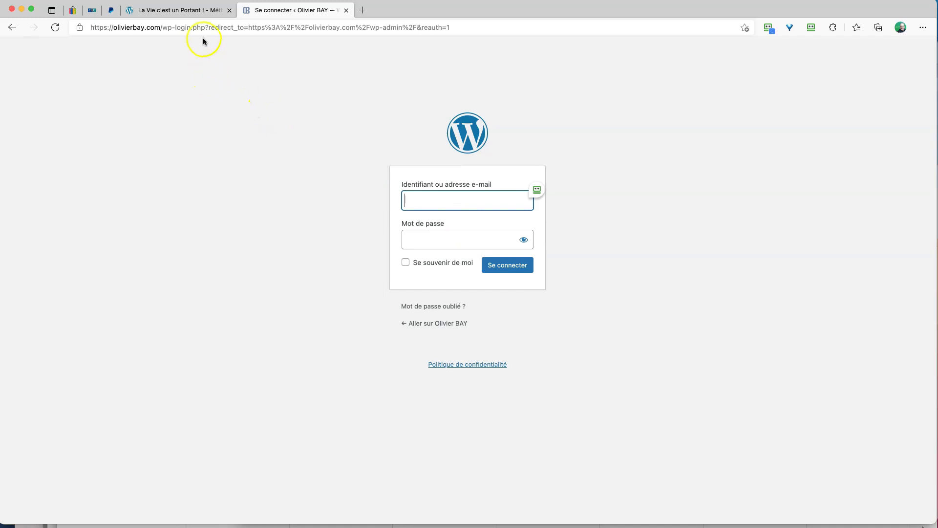
click(188, 12)
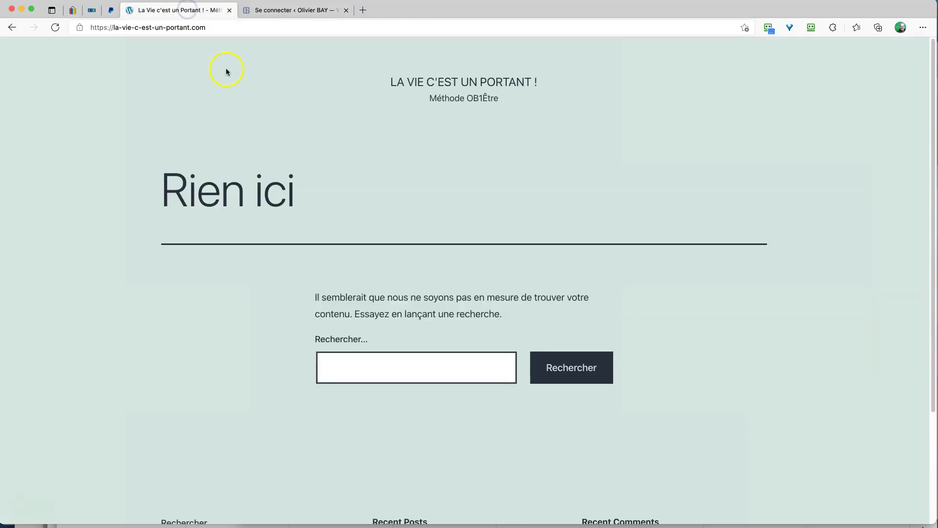
click(223, 28)
click(223, 28)
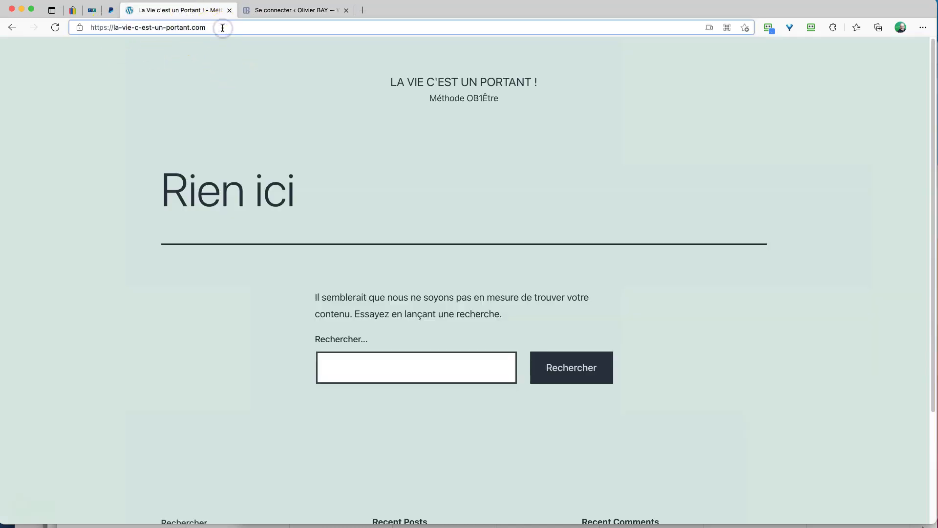
text(/wp-)
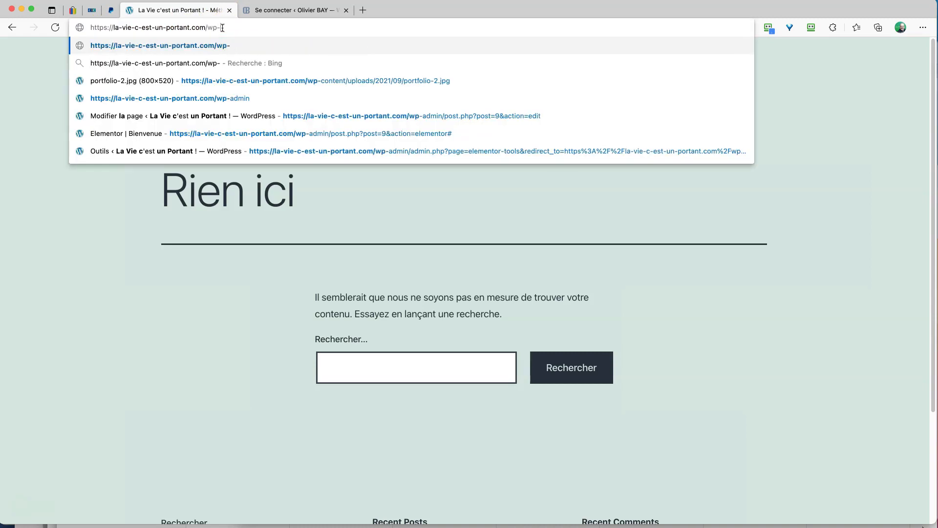
text(admin)
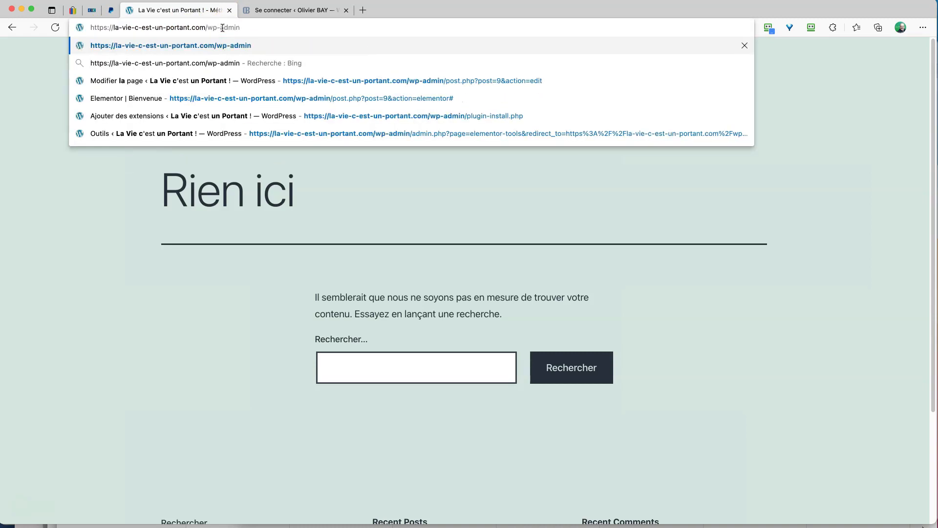
key(Return)
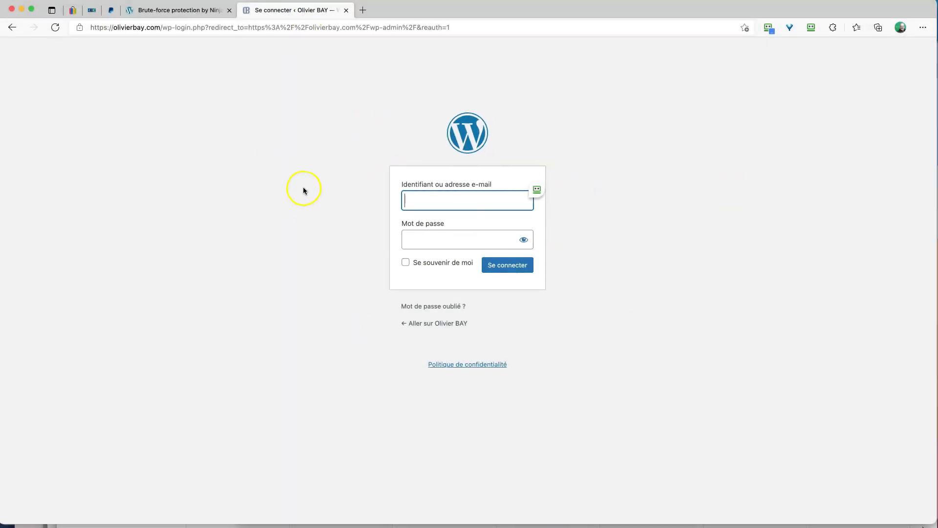
Compare the two sites' login pages and submit the captcha text on la-vie-c-est-un-portant.com to reach its login form.
click(186, 10)
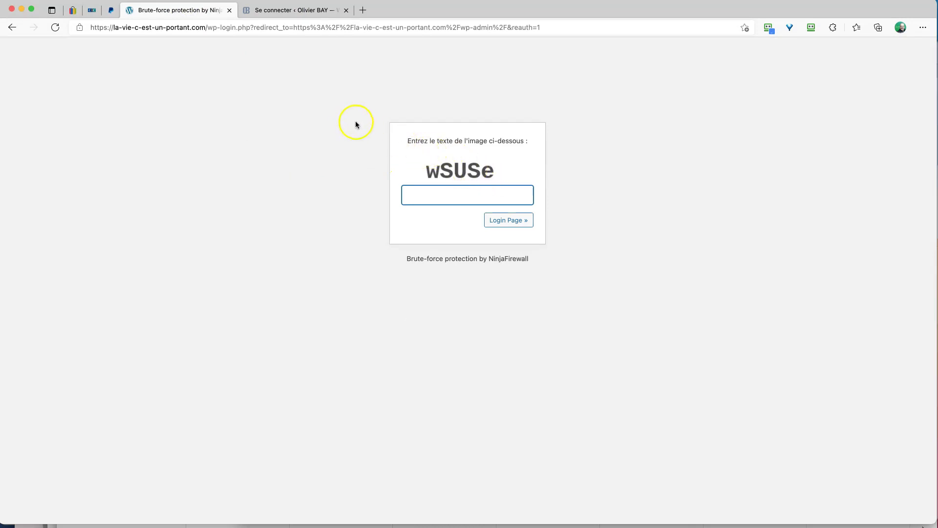
click(293, 10)
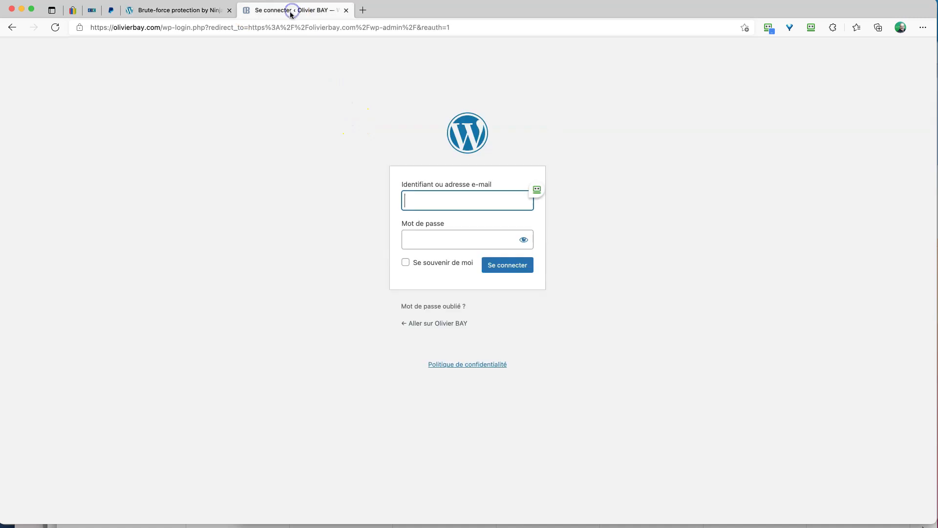
click(203, 9)
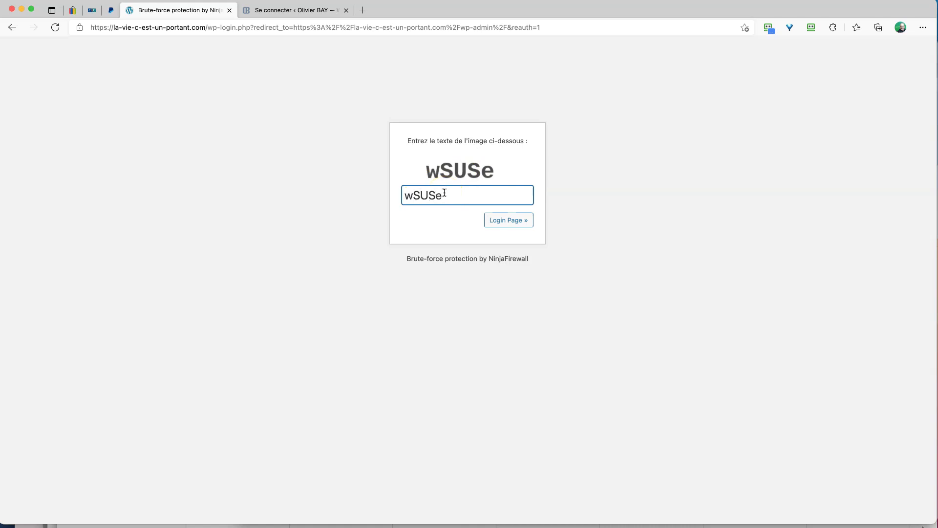
click(517, 219)
click(508, 221)
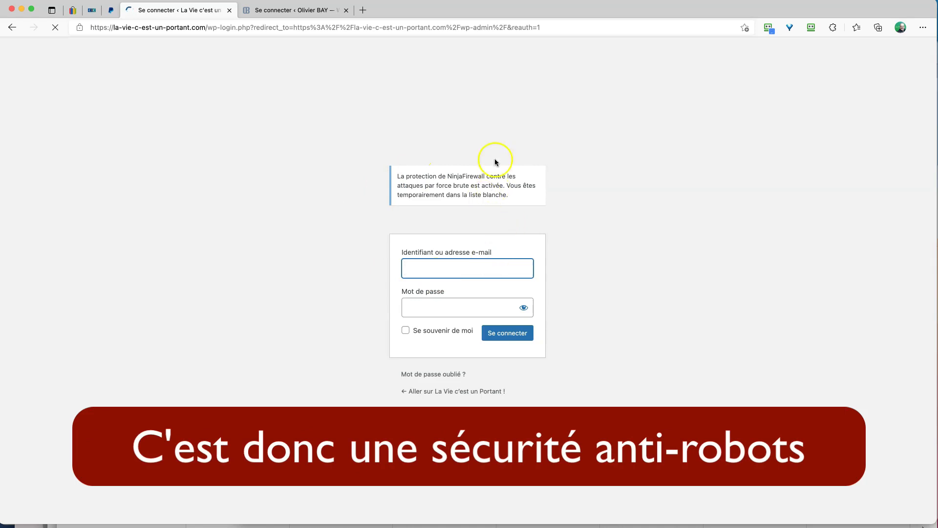
Compare both login forms and log in to la-vie-c-est-un-portant.com with the saved username and password.
click(308, 10)
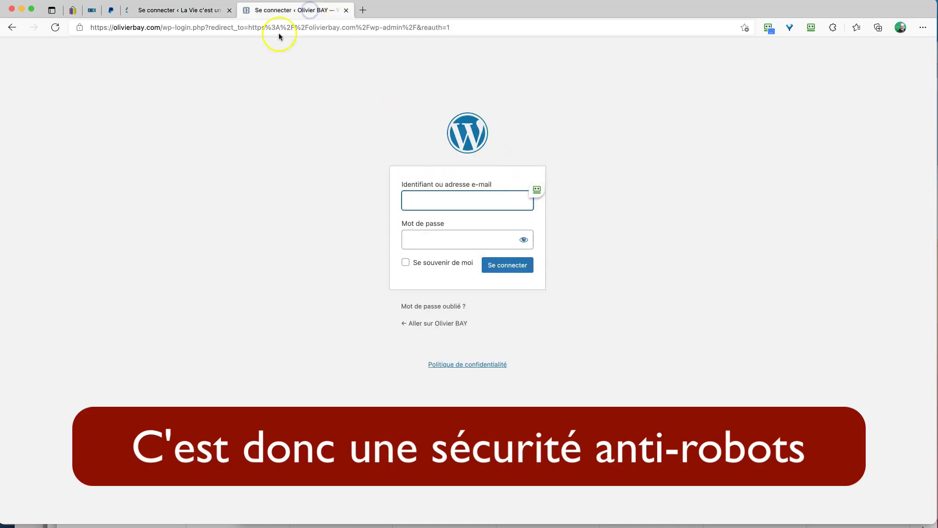
click(186, 9)
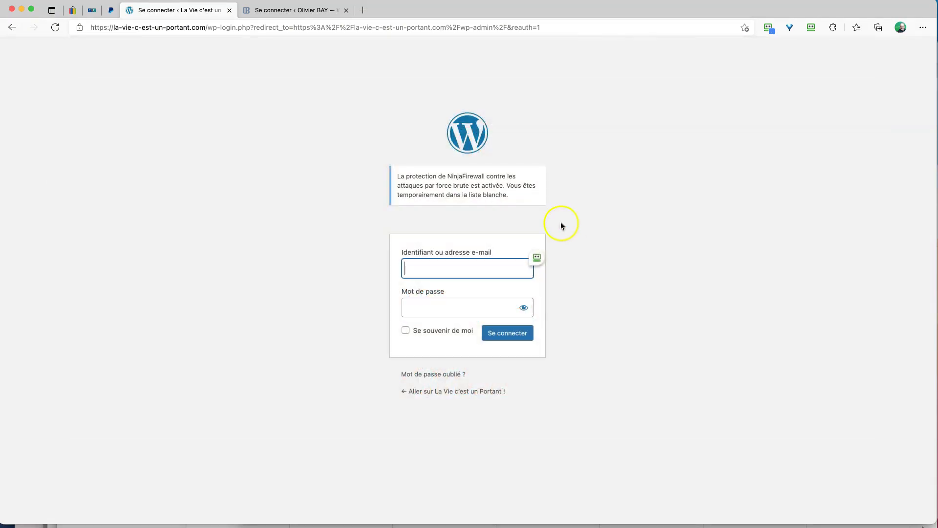
click(288, 9)
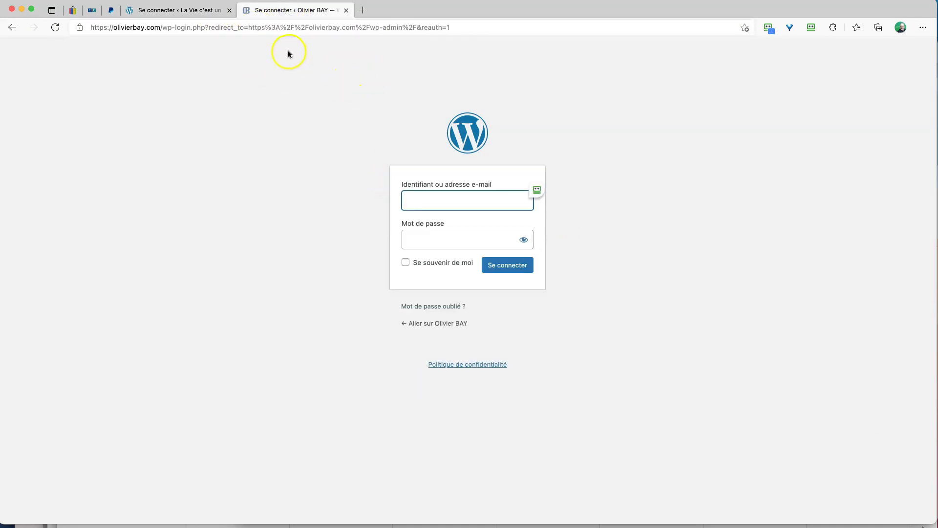
click(167, 10)
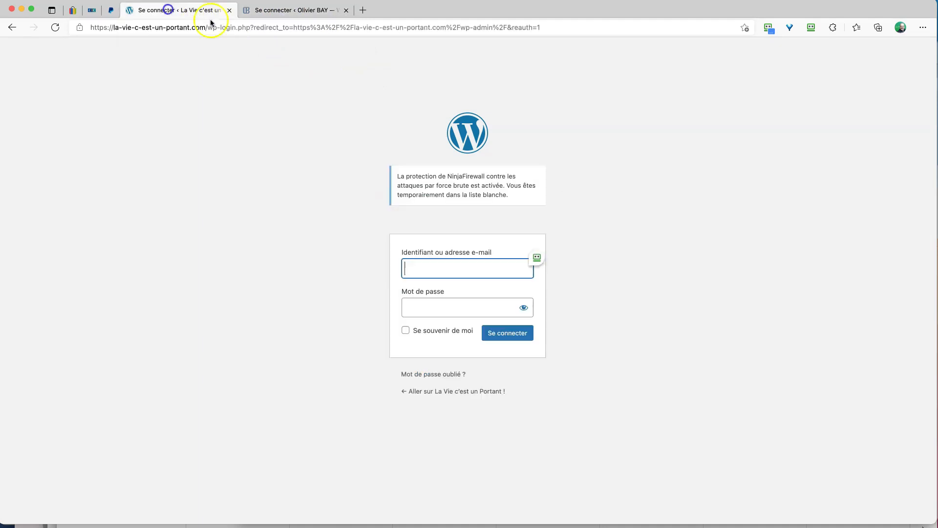
click(537, 258)
click(545, 257)
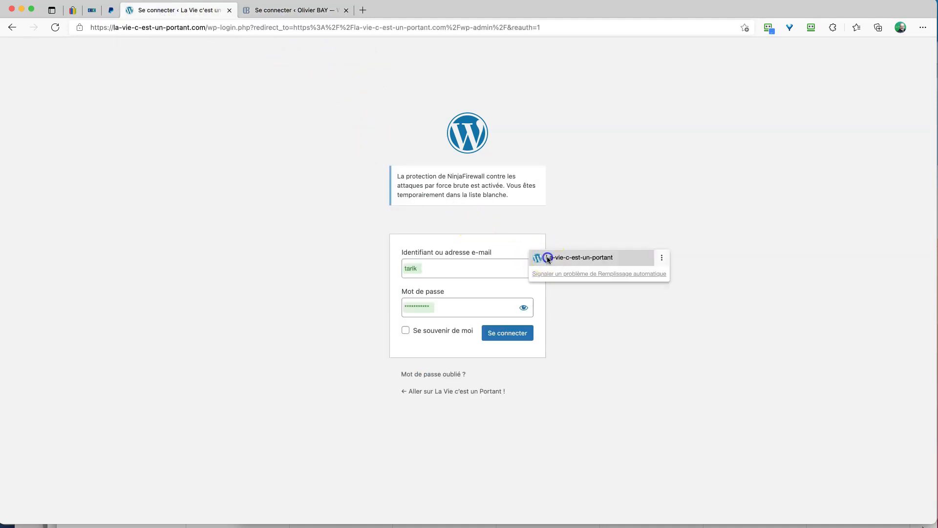
click(508, 333)
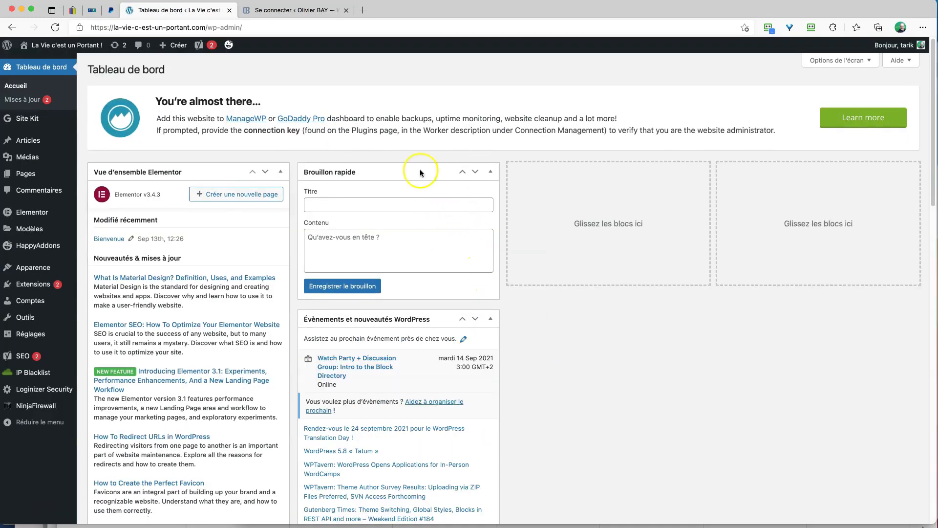
Open the NinjaFirewall dashboard and look over its firewall information and available sections.
mouse_move(41, 369)
mouse_move(30, 407)
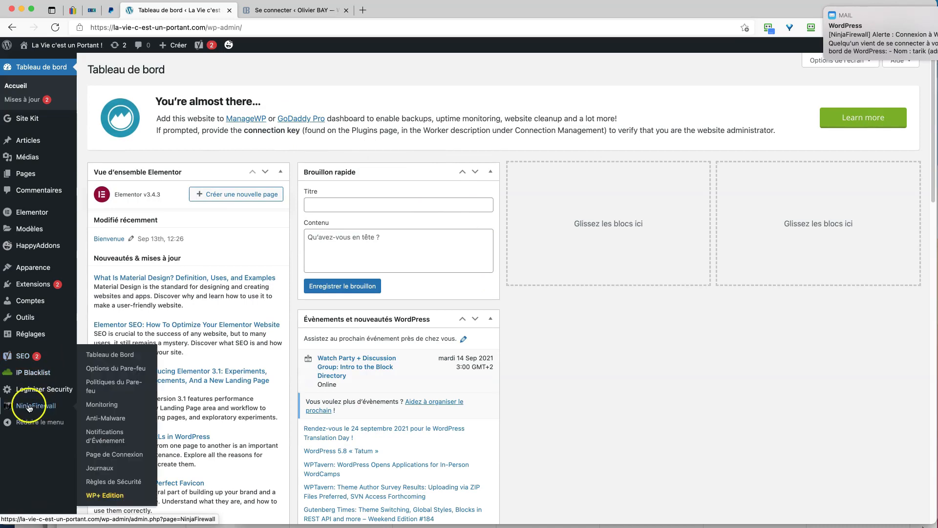
click(30, 407)
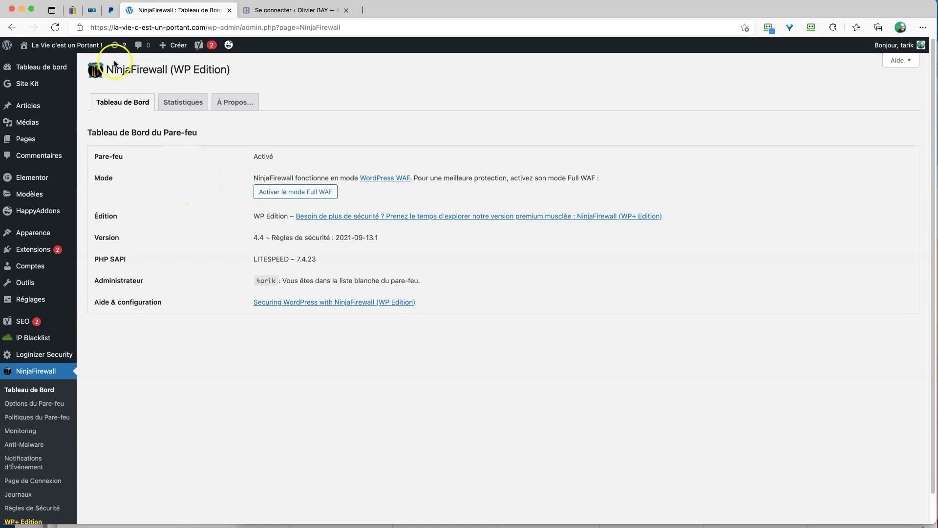
drag(109, 70, 166, 71)
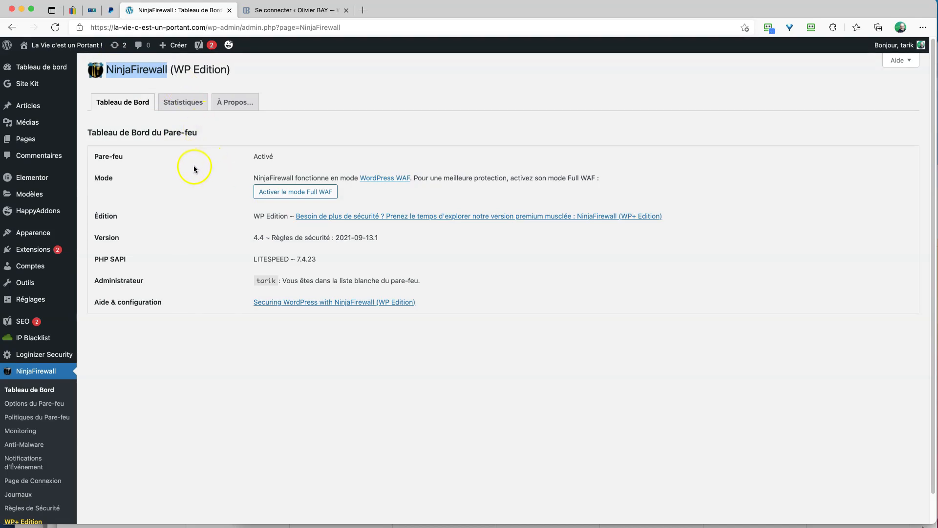
scroll(195, 167, down, 2)
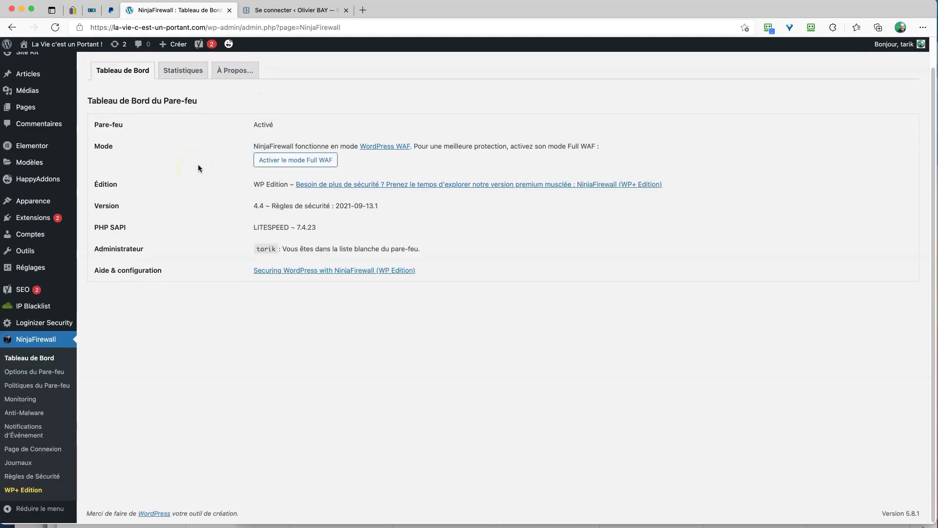
scroll(198, 166, up, 2)
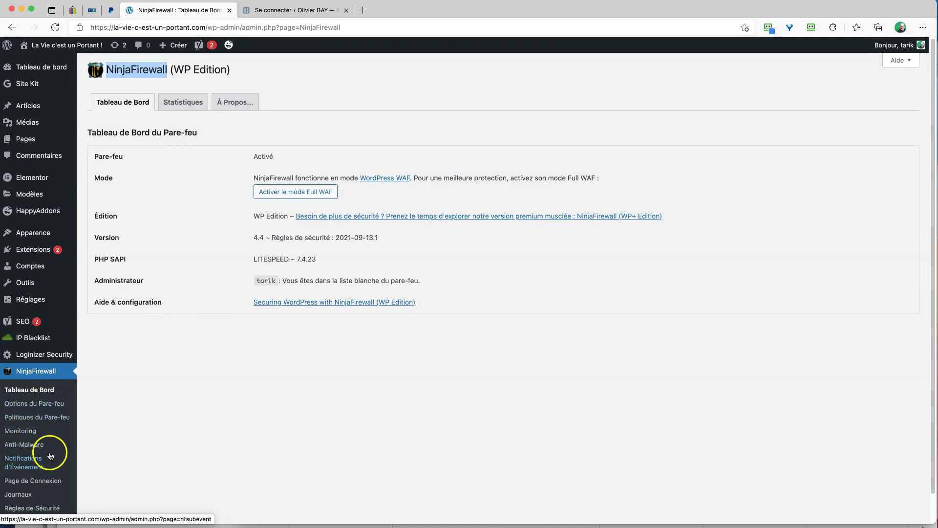
scroll(39, 457, down, 1)
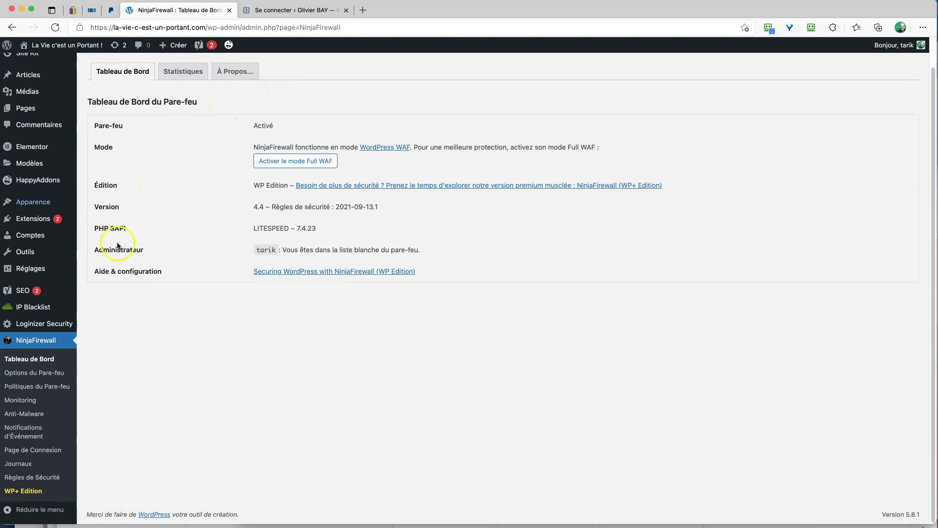
Open NinjaFirewall's firewall options and go to the firewall configuration section.
click(24, 374)
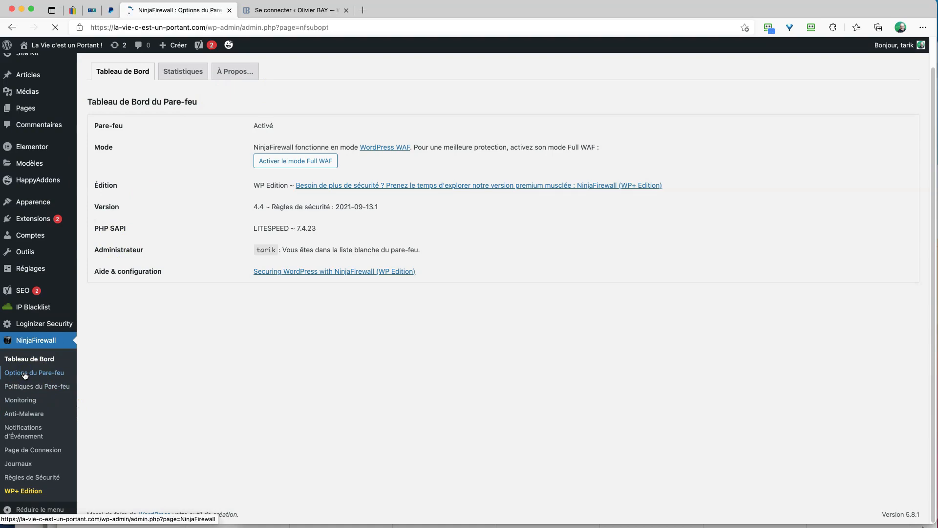
scroll(207, 360, down, 2)
scroll(208, 361, down, 5)
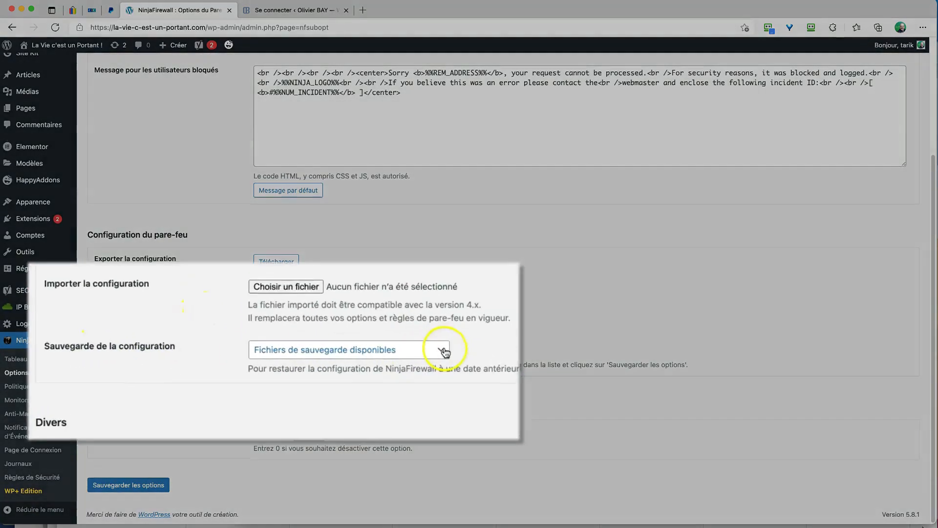
Try to restore the NinjaFirewall configuration backup of September 13, 2021 @ 12:07.
click(404, 350)
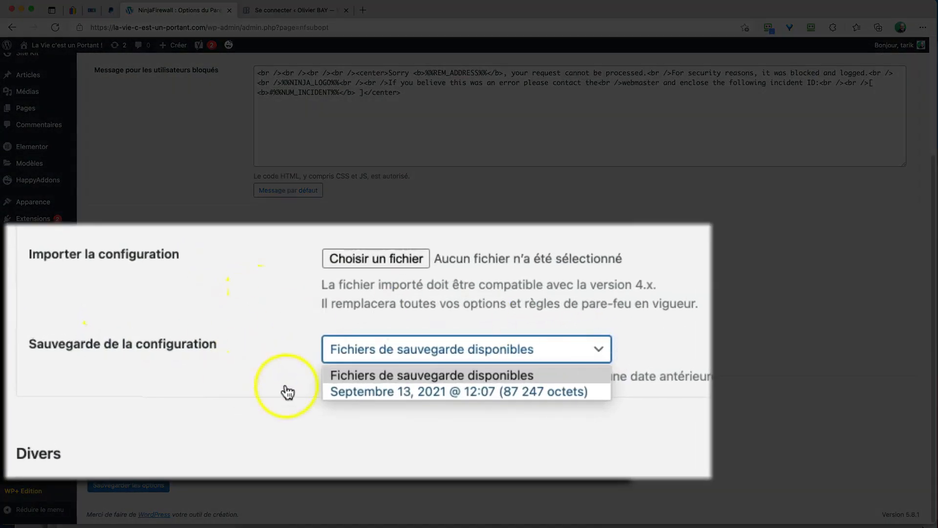
click(421, 391)
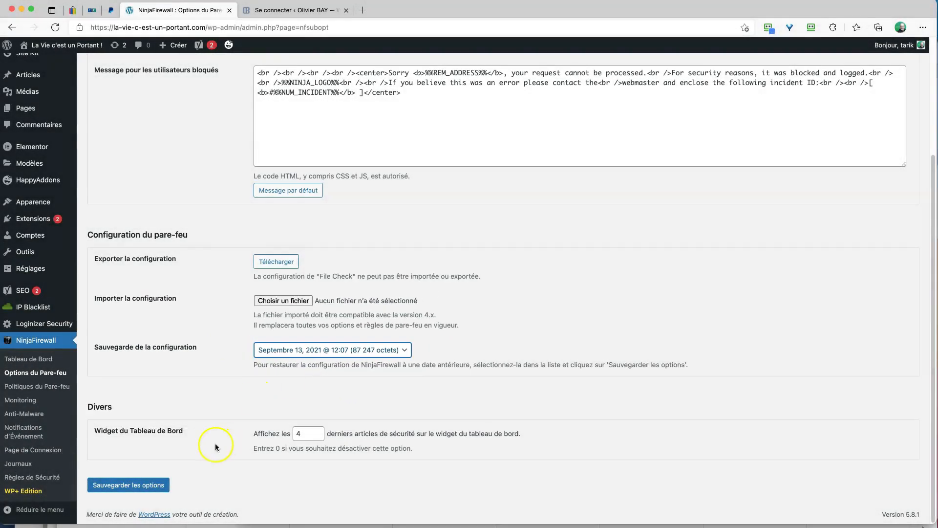
click(131, 486)
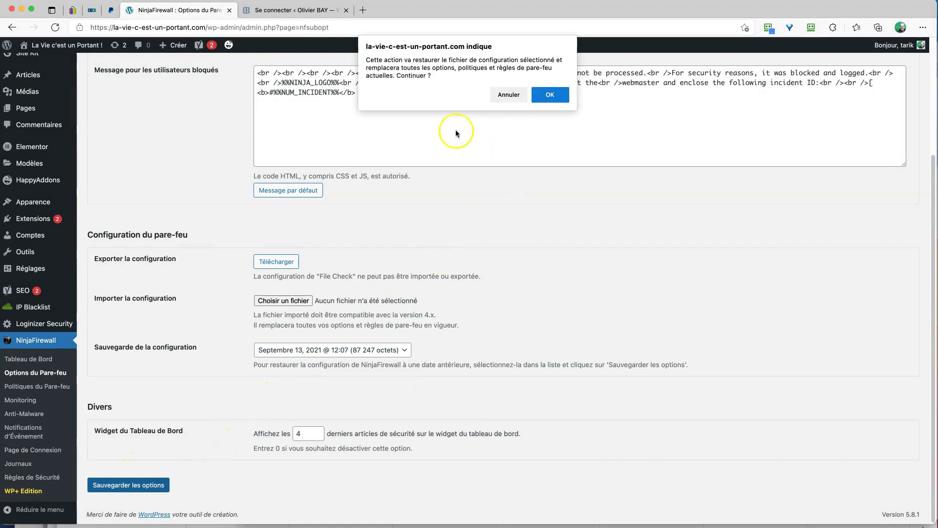
click(509, 94)
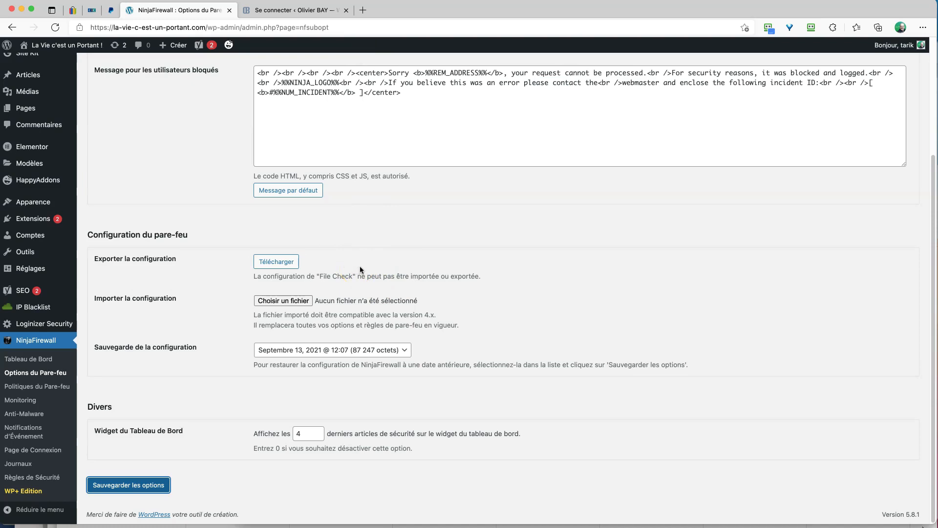
Export the NinjaFirewall configuration as a downloaded file.
click(200, 173)
drag(111, 260, 157, 260)
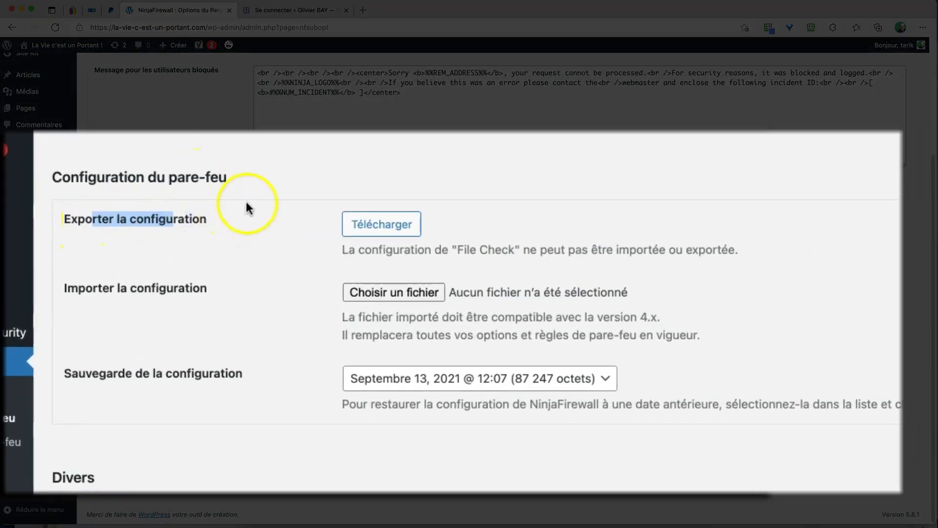
click(373, 224)
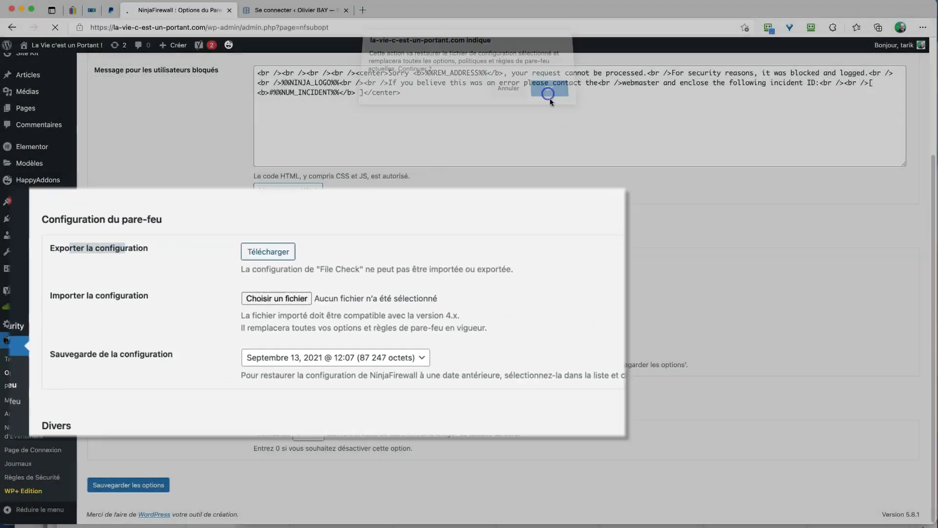
click(550, 95)
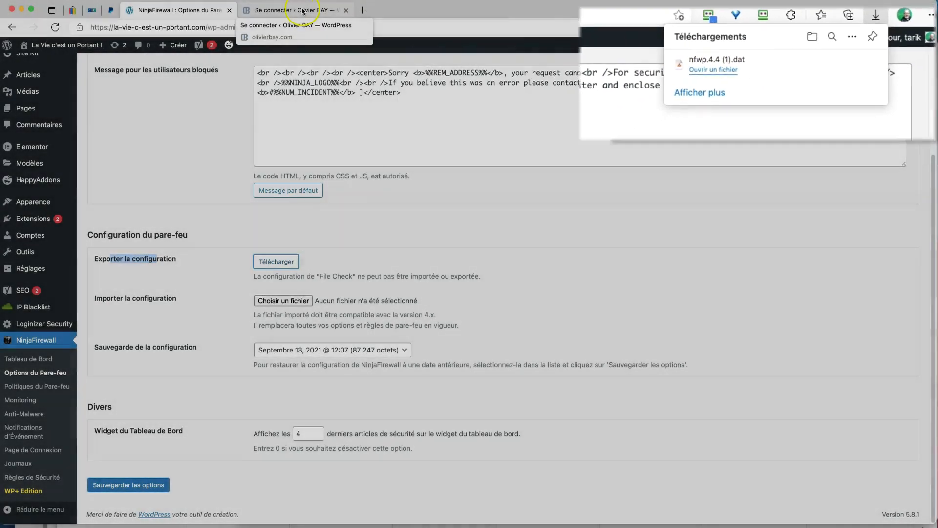
Log in to the second site's WordPress admin with the saved username and password and open its NinjaFirewall firewall options.
click(303, 11)
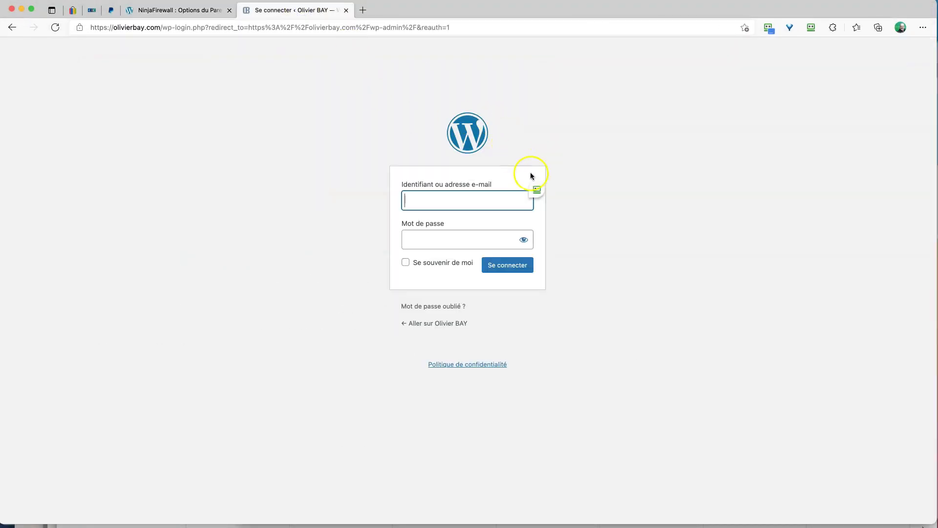
click(538, 189)
click(551, 192)
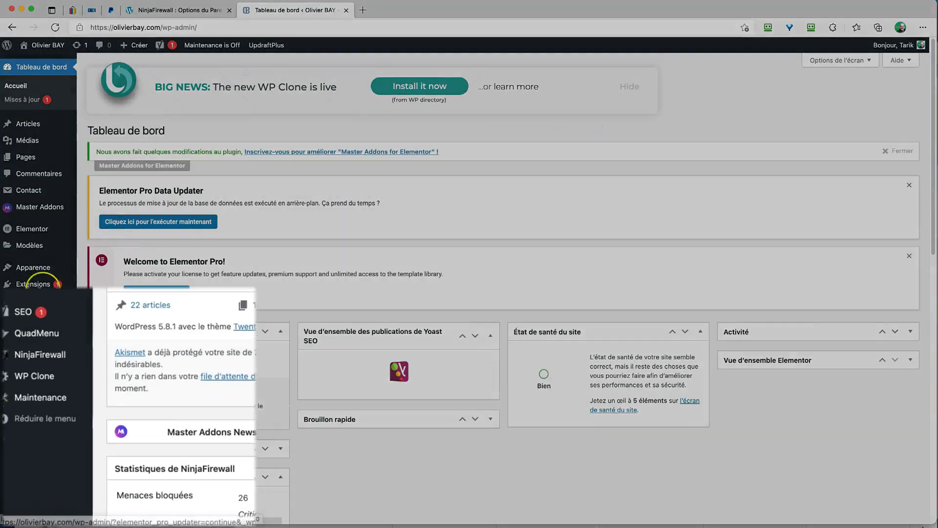
mouse_move(38, 264)
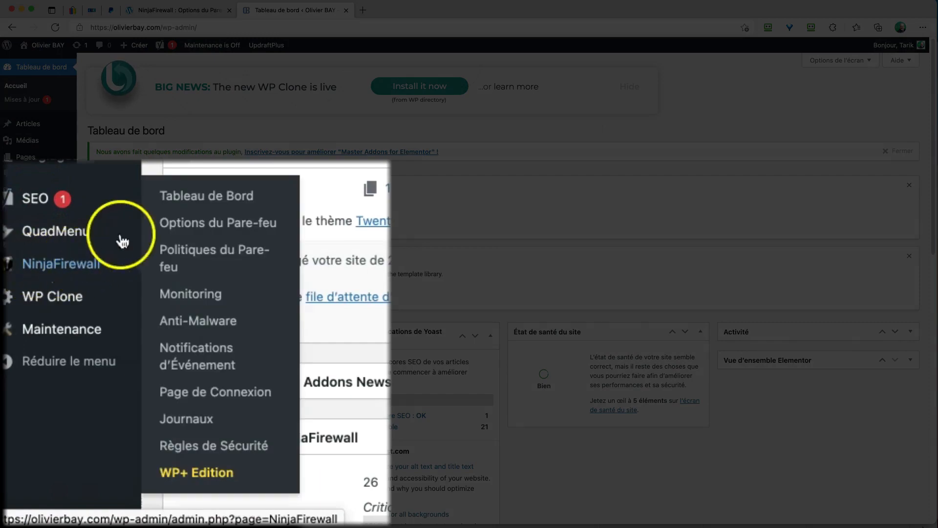
click(200, 226)
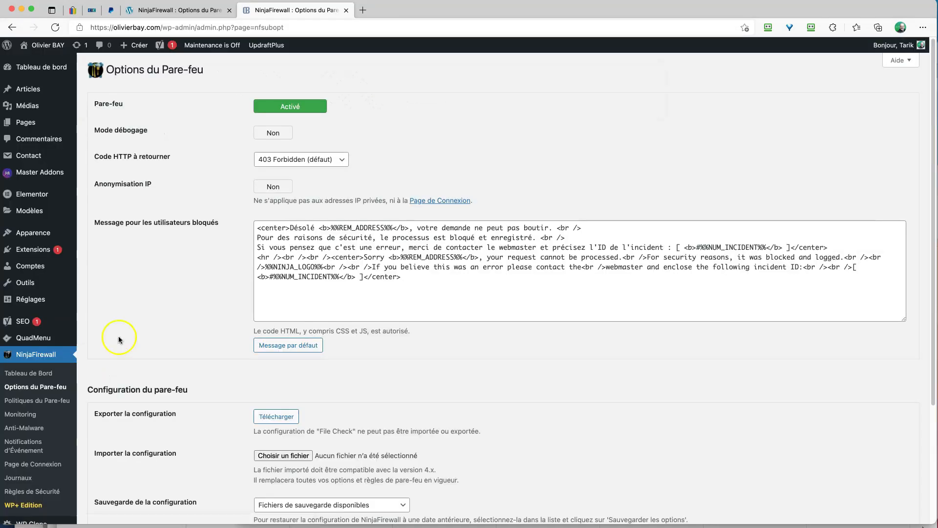
Import the exported file nfwp.4.4 (1).dat from the Téléchargements folder as the second site's NinjaFirewall configuration and save the options.
scroll(178, 196, down, 5)
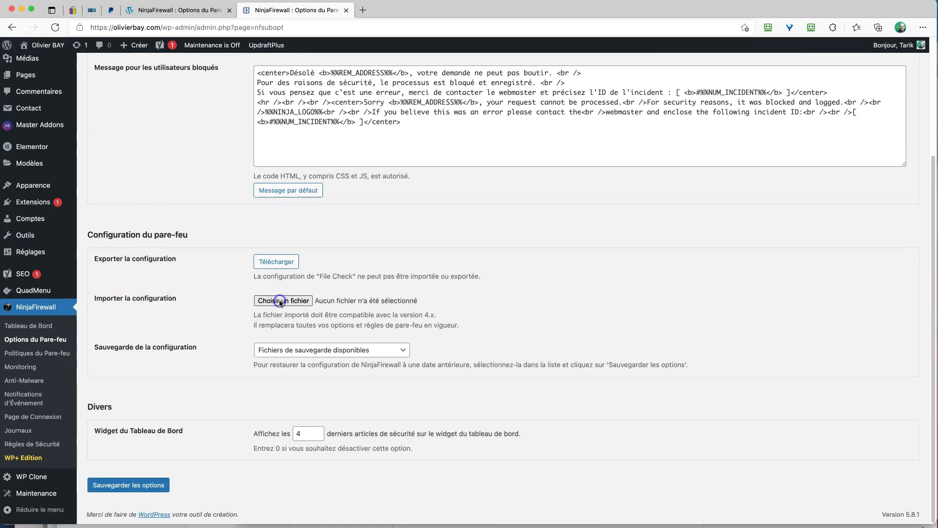
click(293, 300)
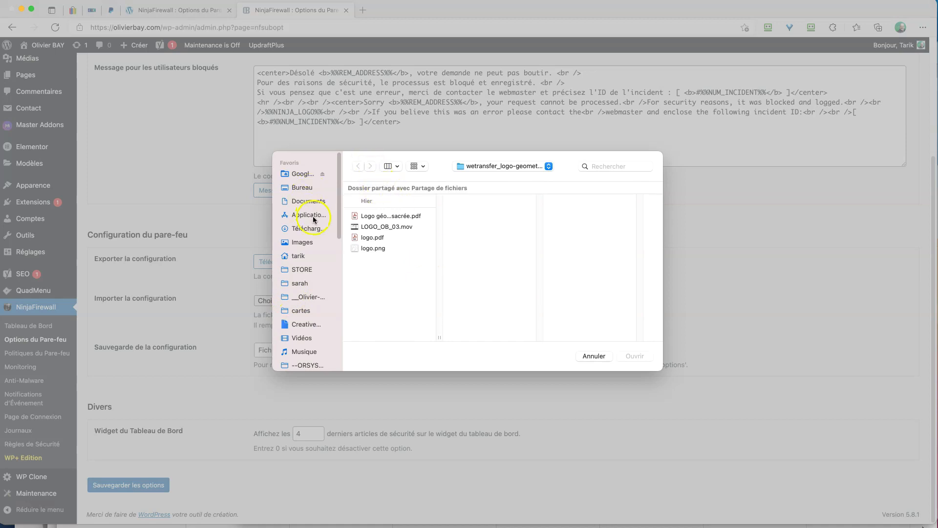
click(304, 228)
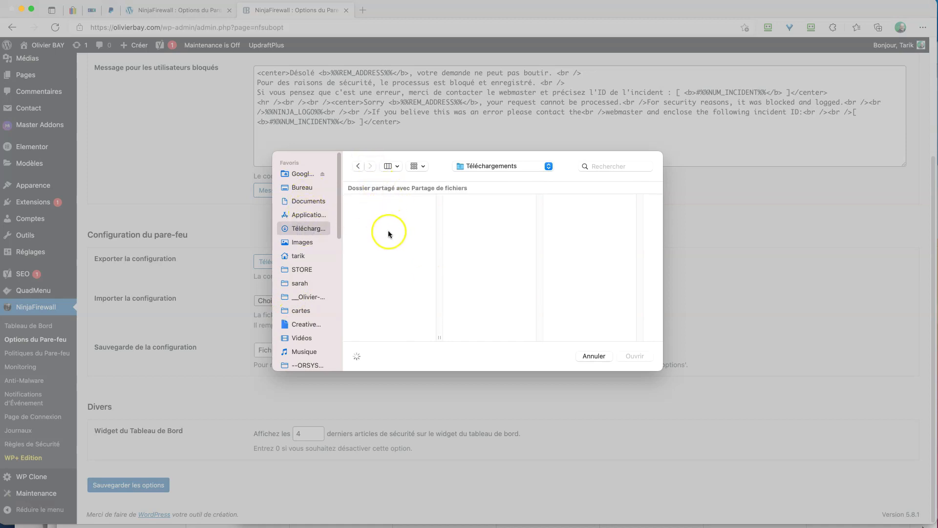
click(361, 216)
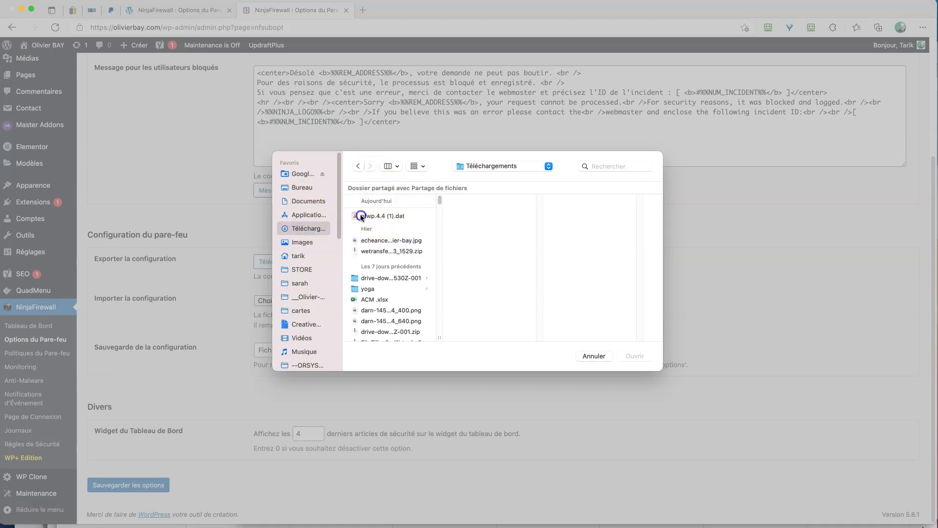
click(639, 356)
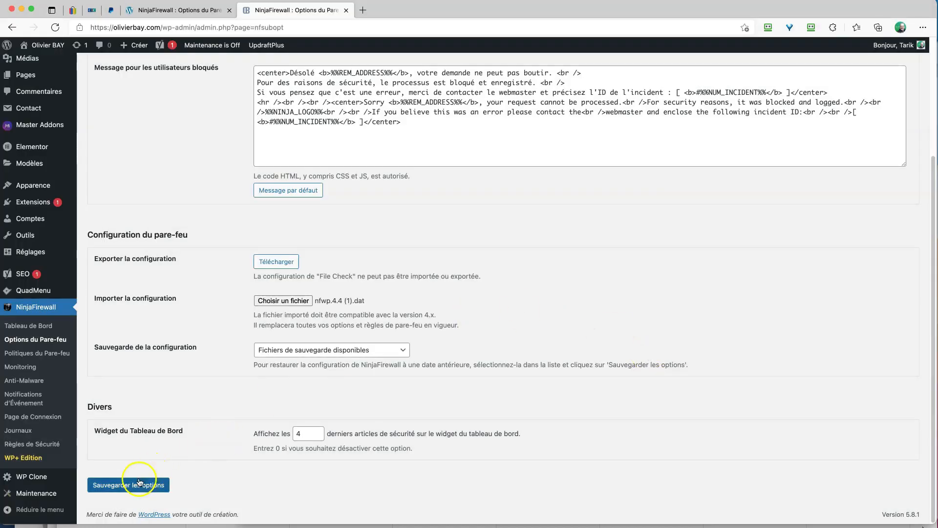
click(140, 482)
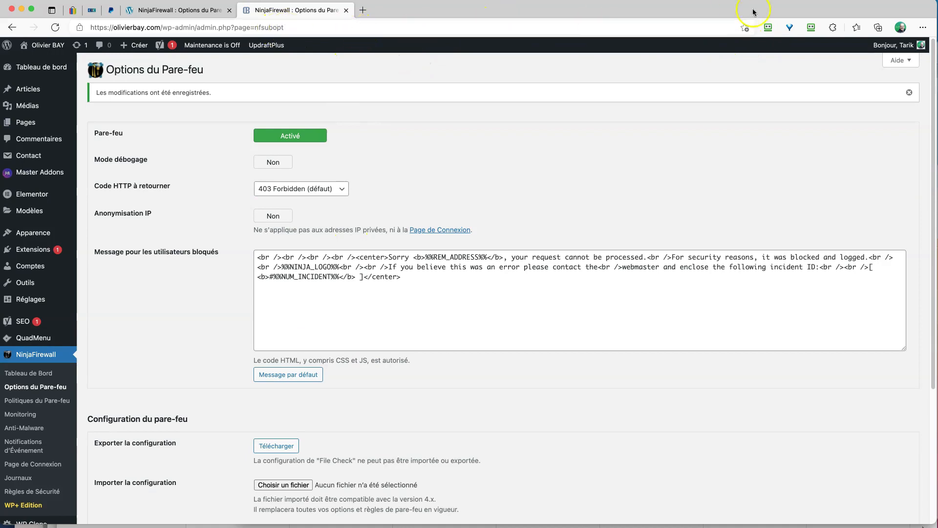
Log out of the second site's WordPress admin.
mouse_move(899, 45)
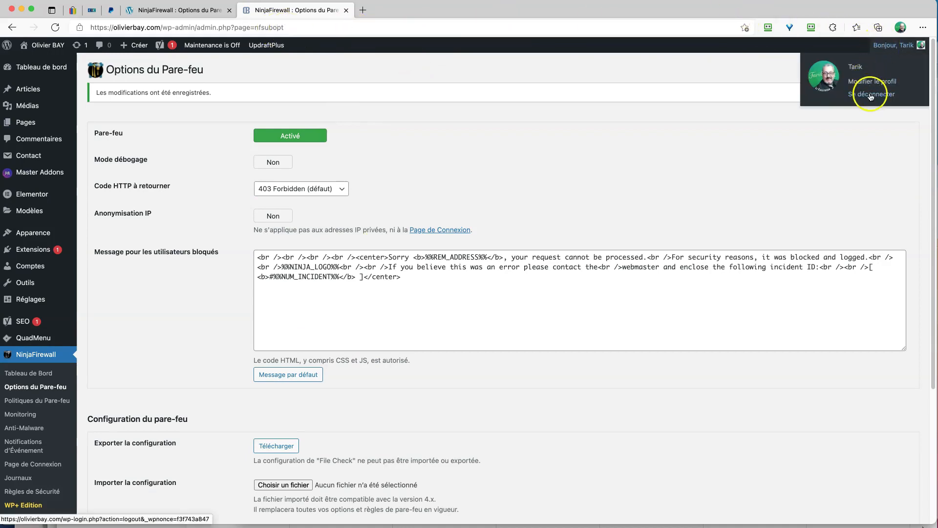
click(871, 95)
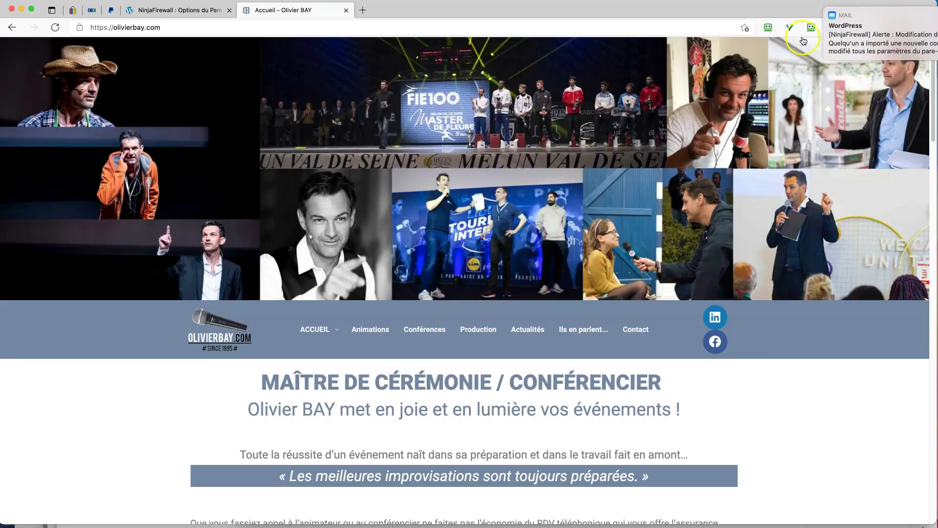
click(186, 27)
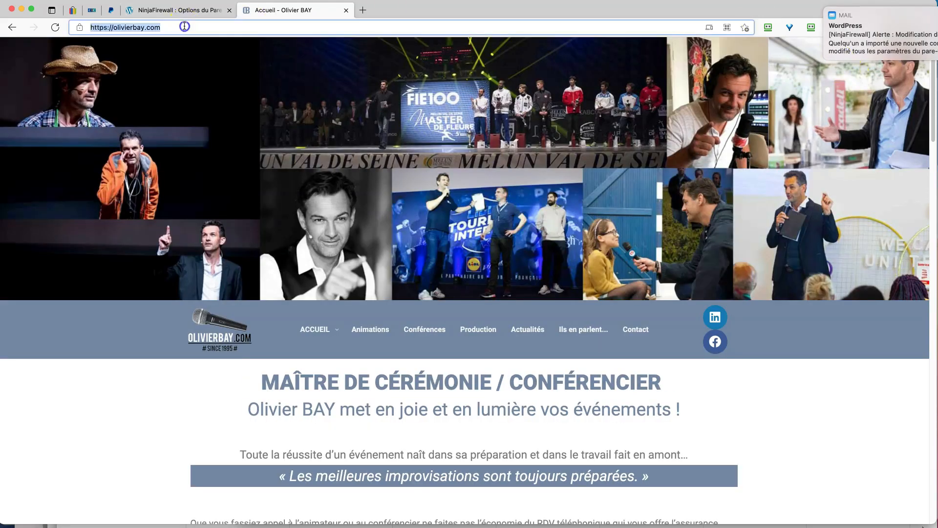
click(218, 27)
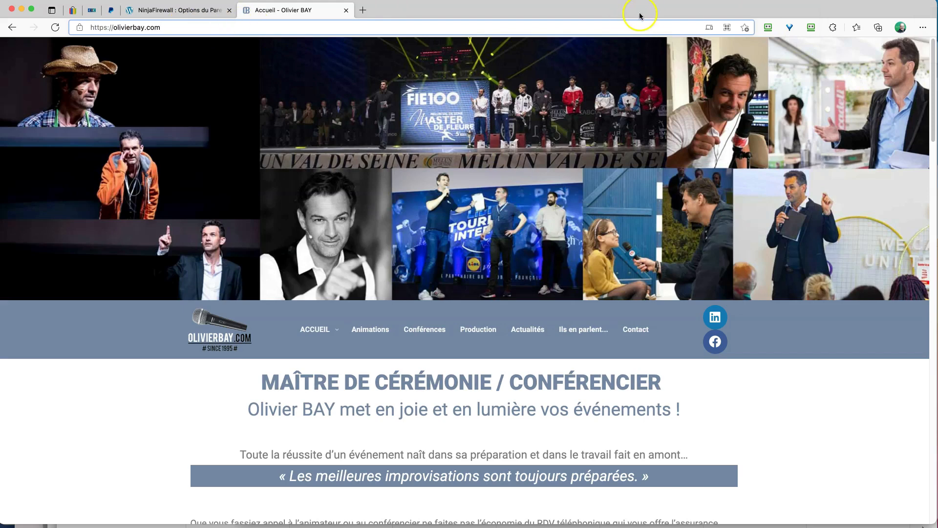
Copy the second site's home page address and open a new InPrivate window.
click(922, 27)
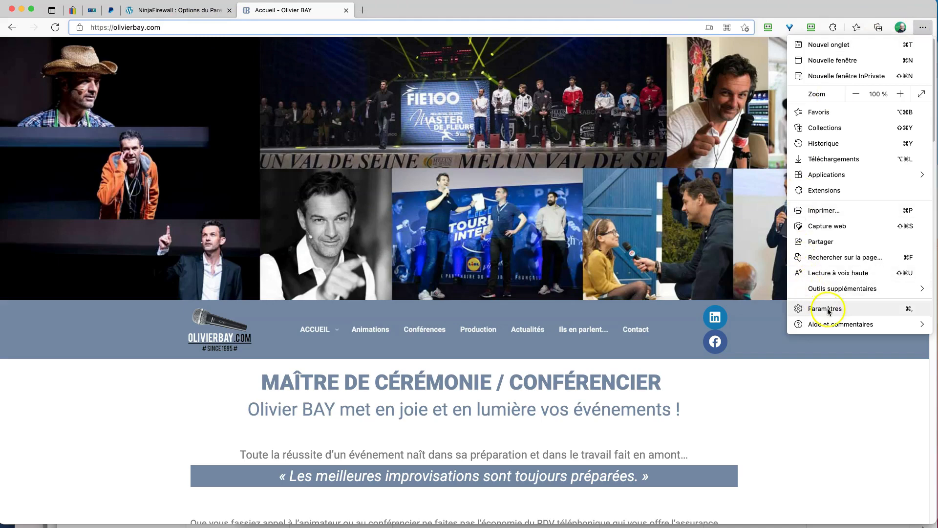
click(170, 26)
click(93, 0)
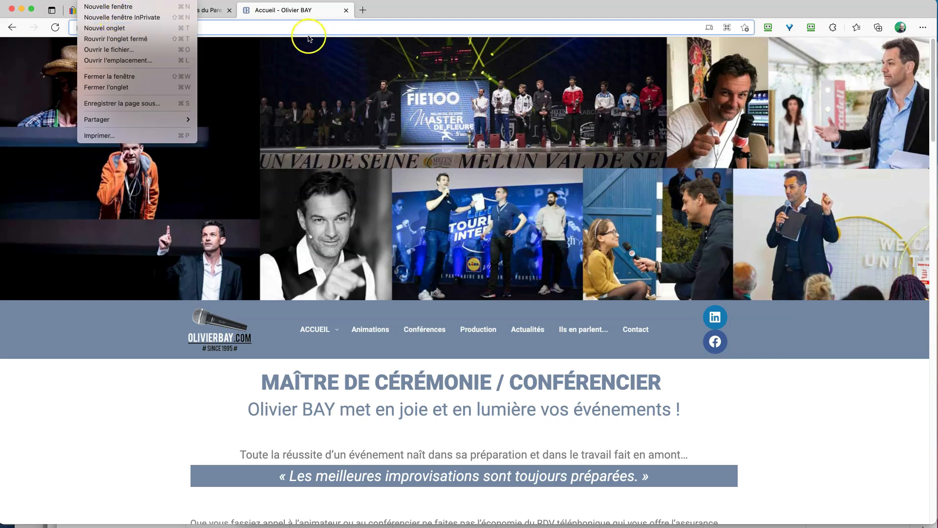
click(230, 25)
click(152, 28)
key(super+c)
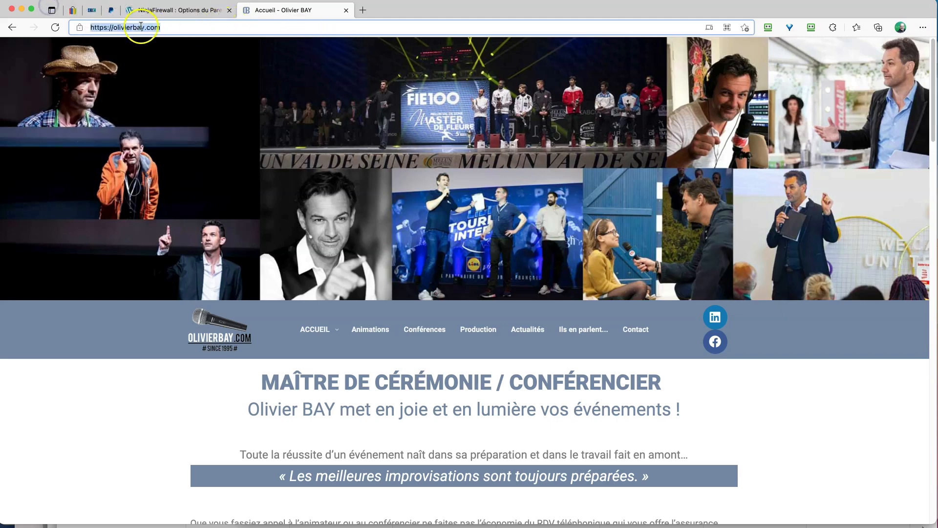
right_click(141, 27)
click(204, 127)
click(90, 1)
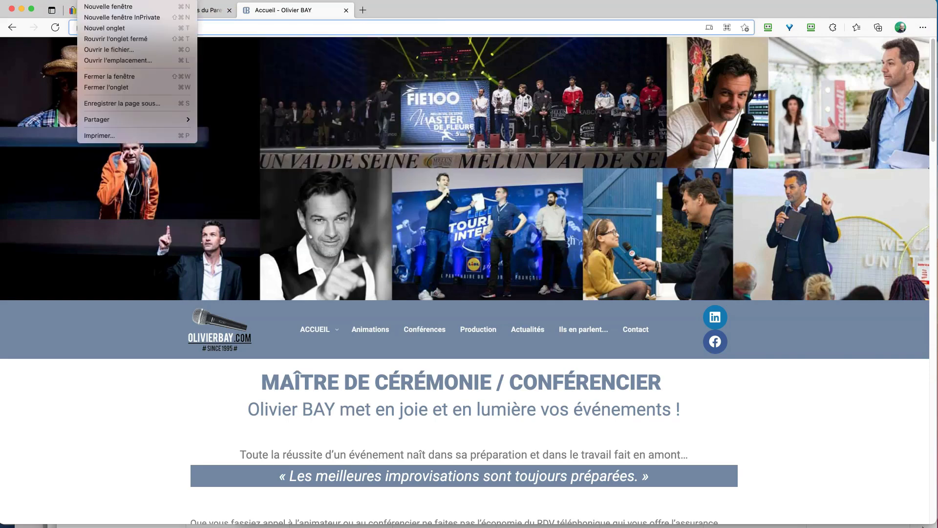
click(114, 18)
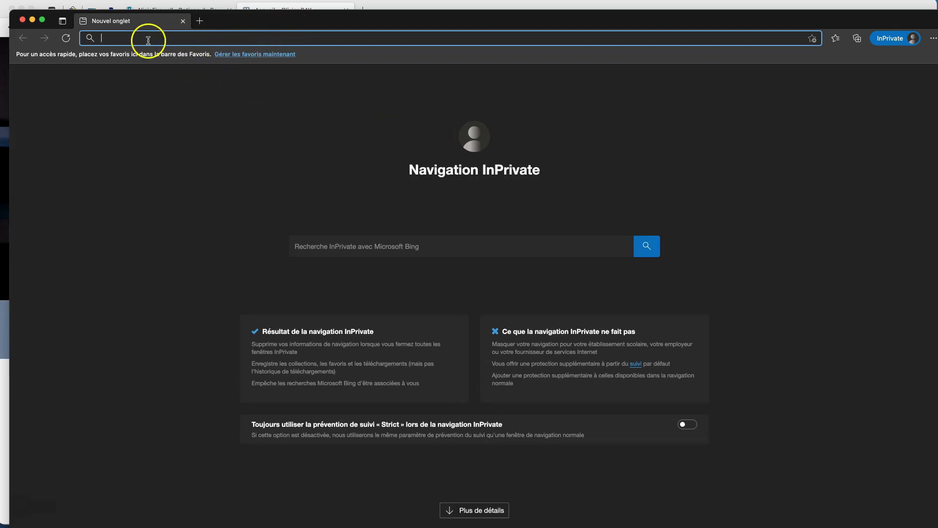
Load the second site's wp-admin address in the InPrivate window.
key(super+v)
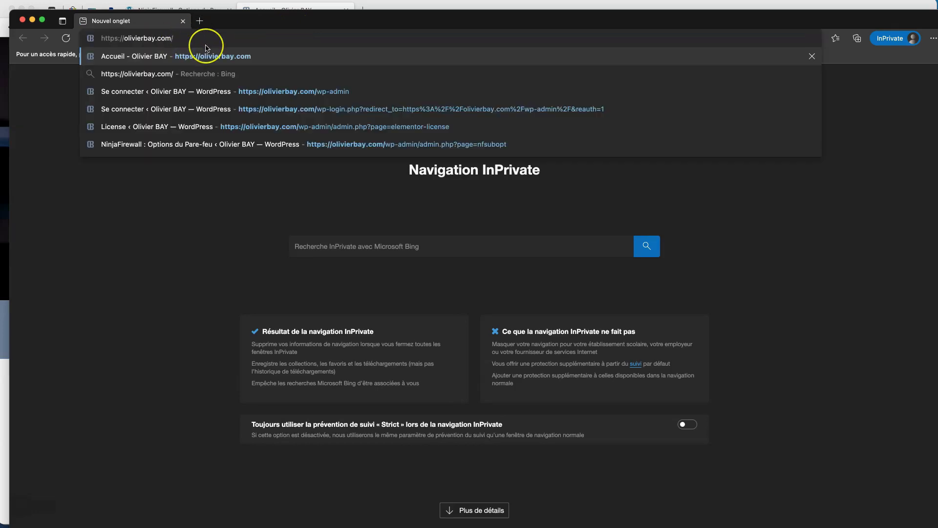
text(wp-admin)
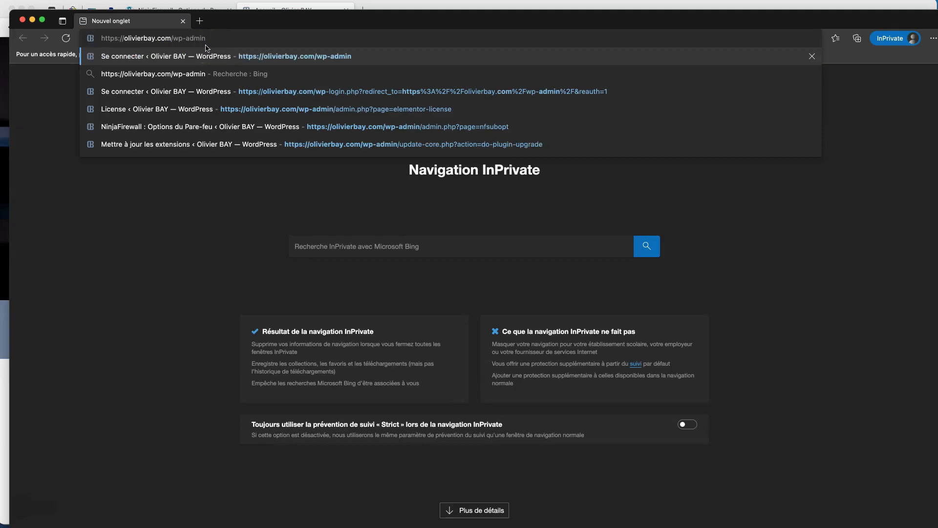
key(Return)
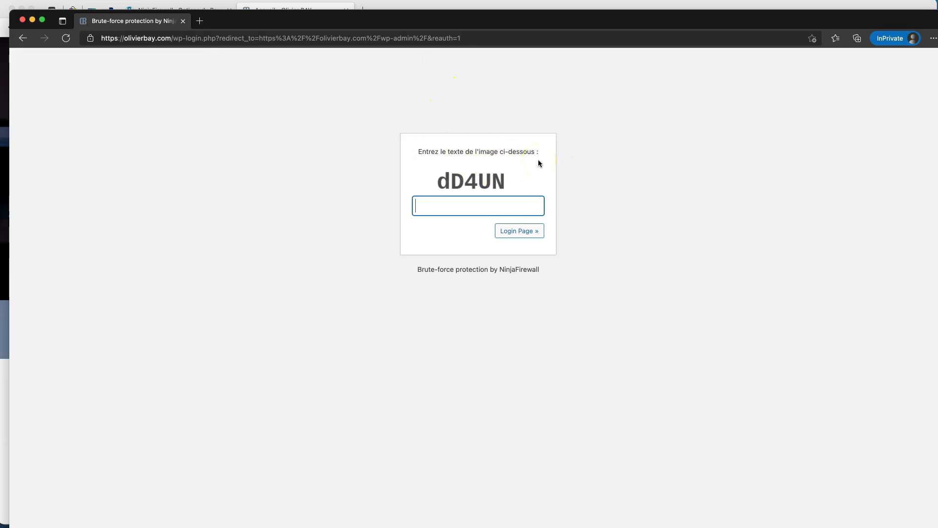
Enter the captcha text from the image to reach the login page, then close the InPrivate window.
text(dD4UN)
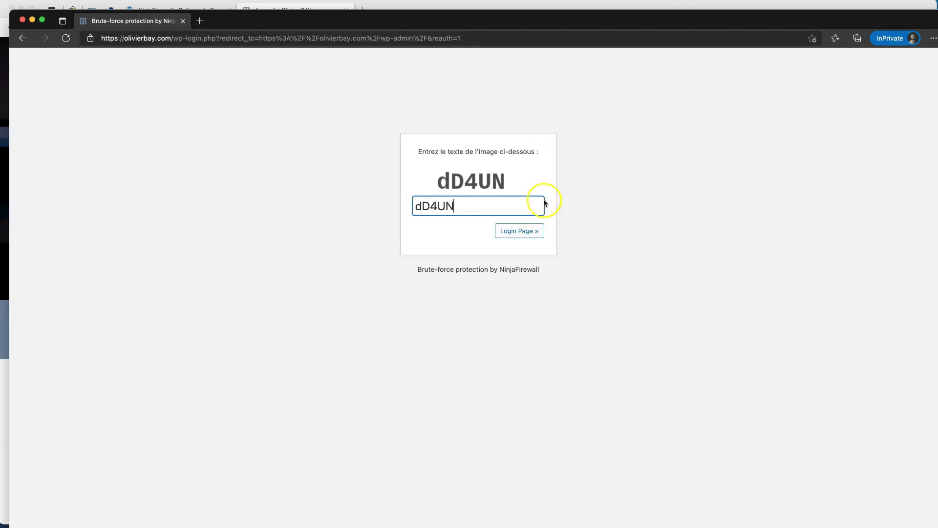
click(527, 230)
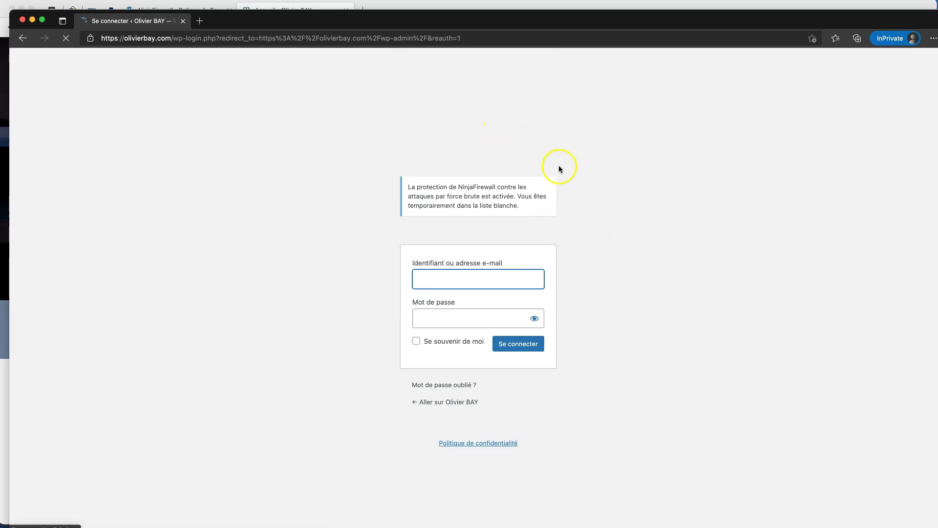
click(23, 21)
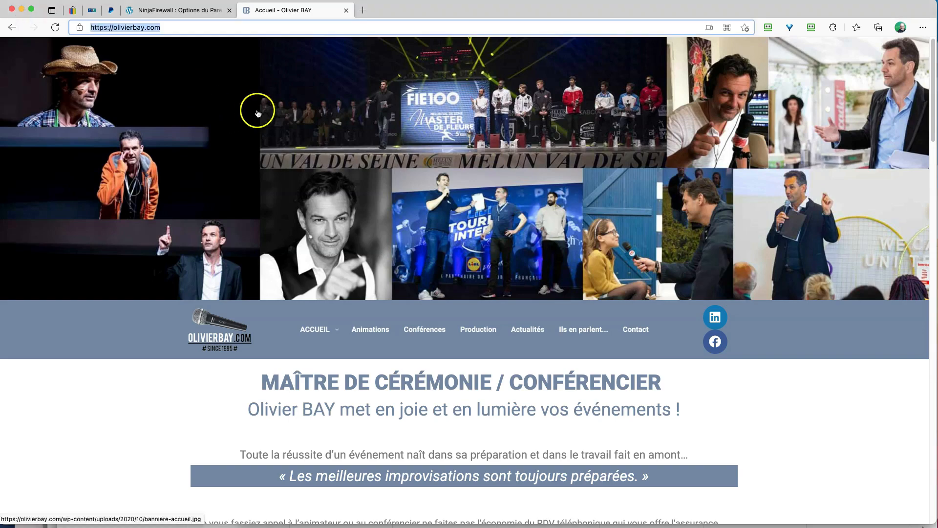
Return to the first site's admin, examine NinjaFirewall's basic firewall policies, and go back to the firewall options.
click(190, 9)
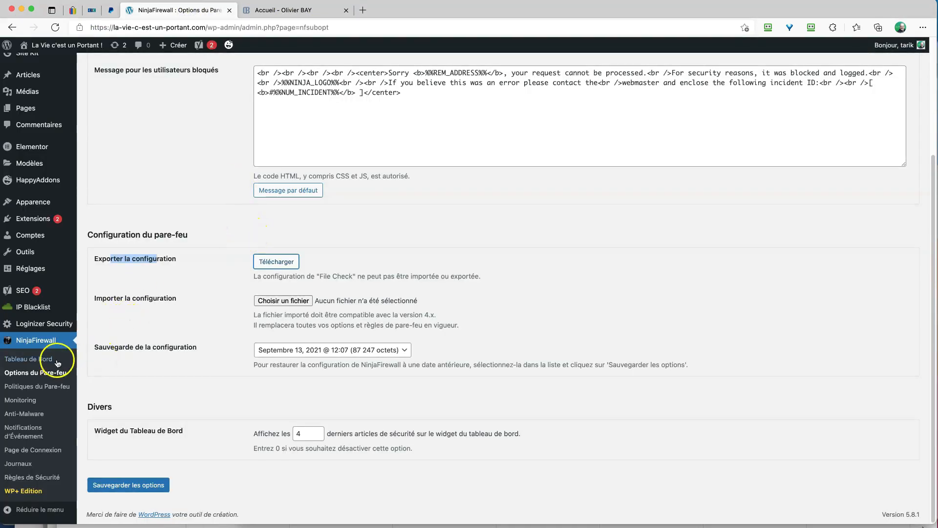
scroll(141, 361, up, 5)
scroll(148, 355, down, 5)
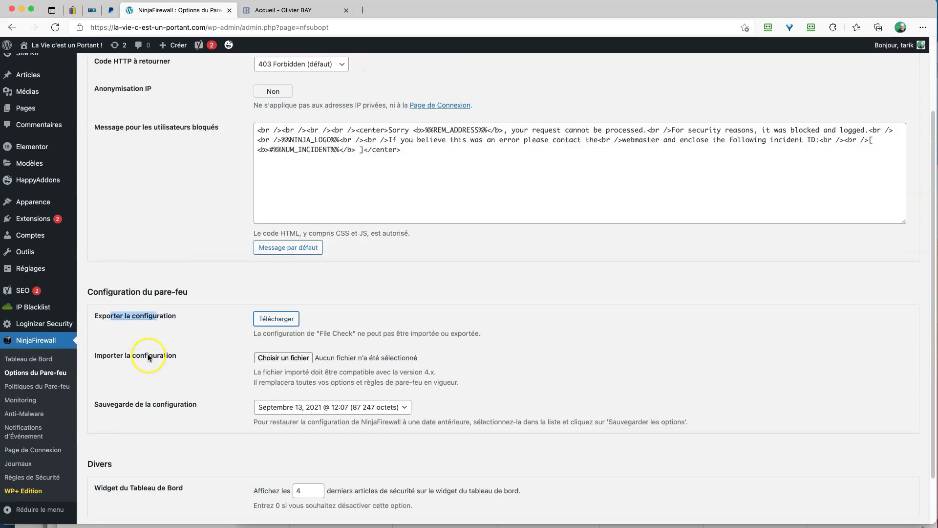
click(45, 386)
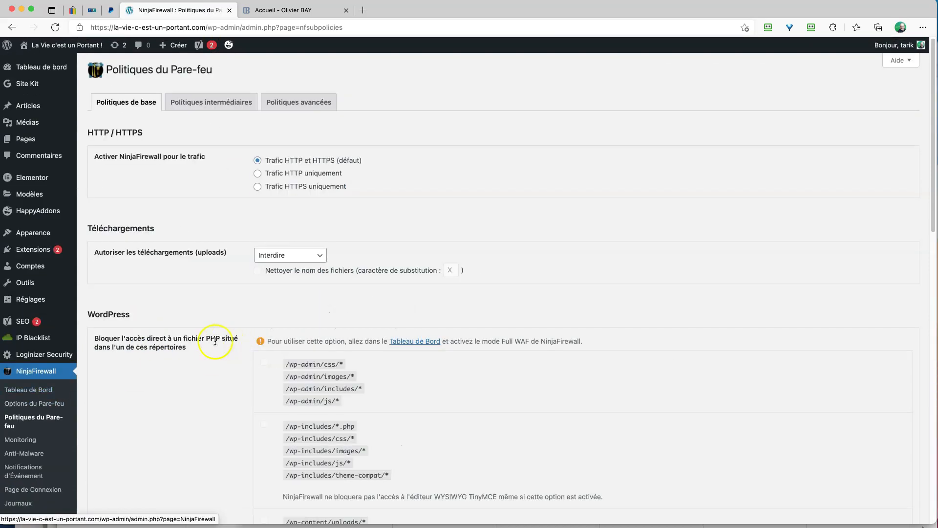
scroll(212, 343, down, 3)
scroll(210, 342, down, 15)
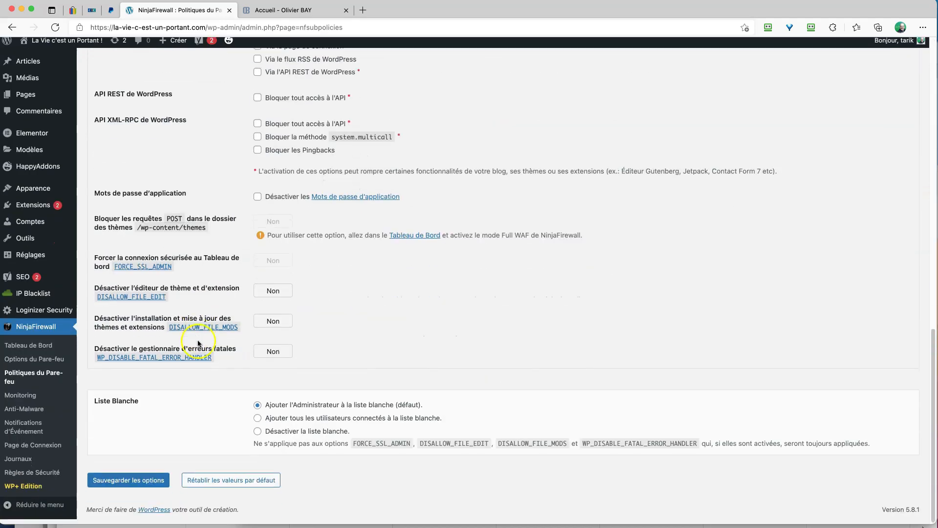
scroll(180, 332, up, 20)
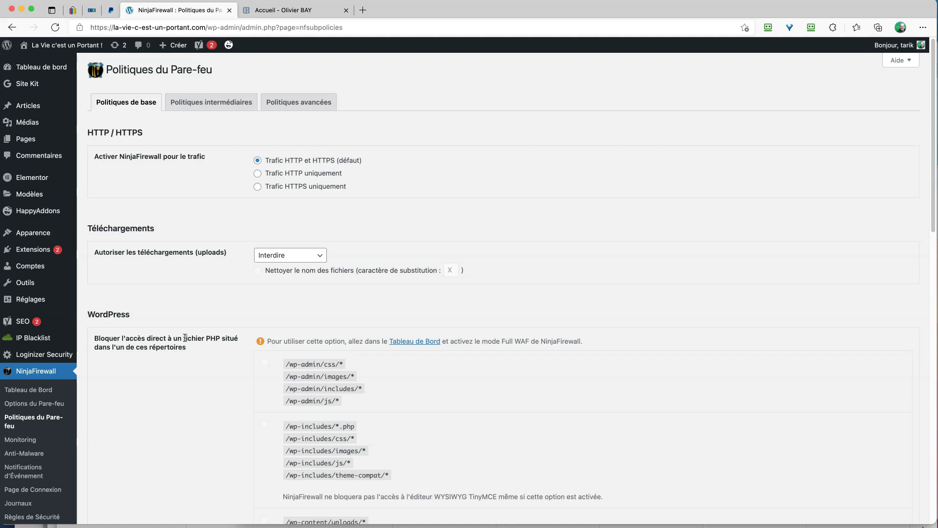
click(34, 403)
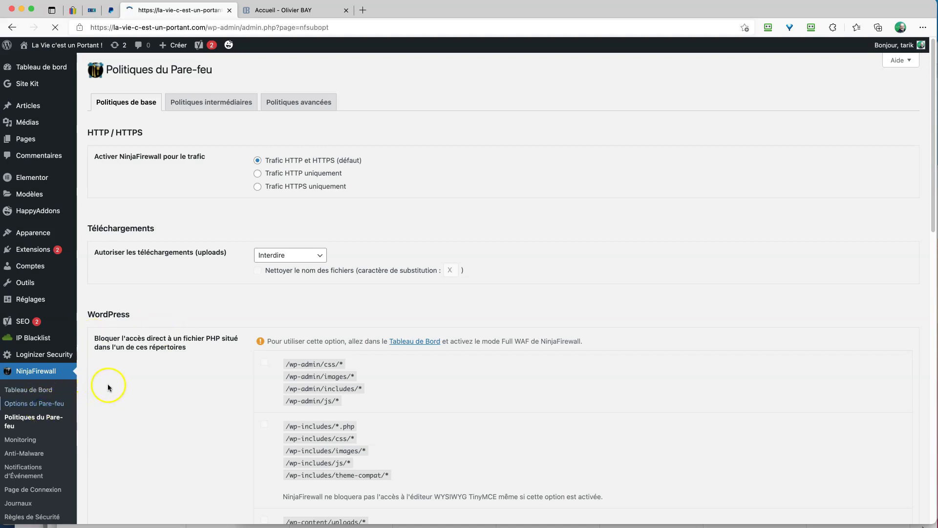